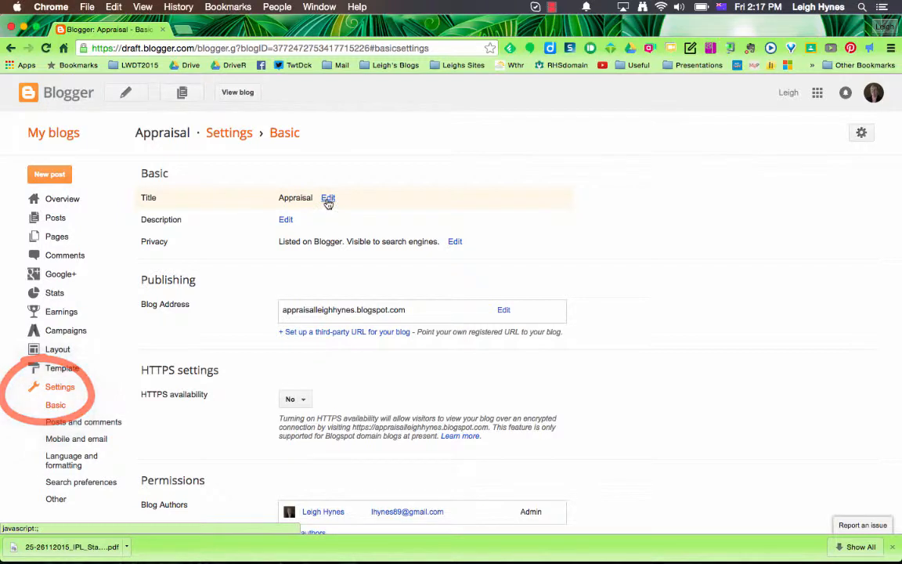
Set Blog Readers to 'Private - Only these readers' and begin adding a reader's e-mail address.
left_click(328, 199)
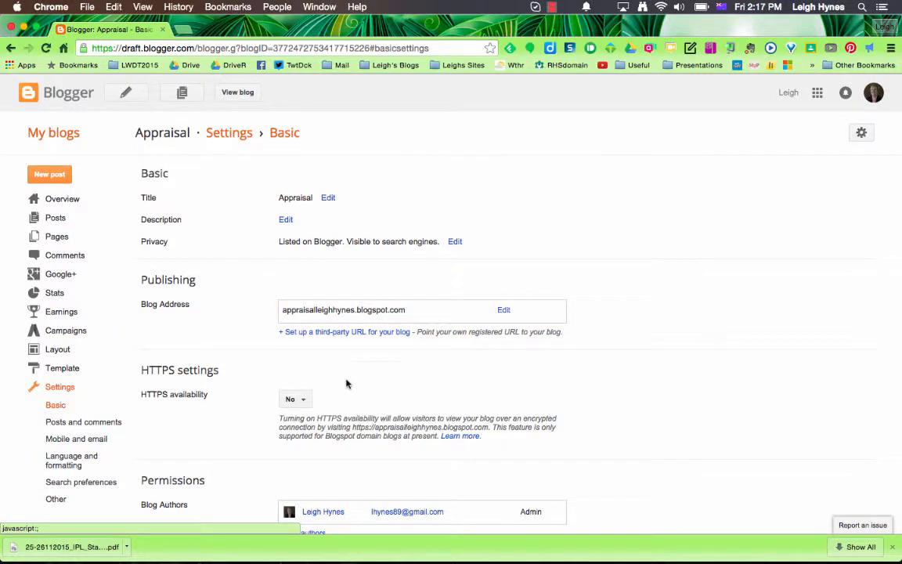
scroll(282, 470, "down", 2)
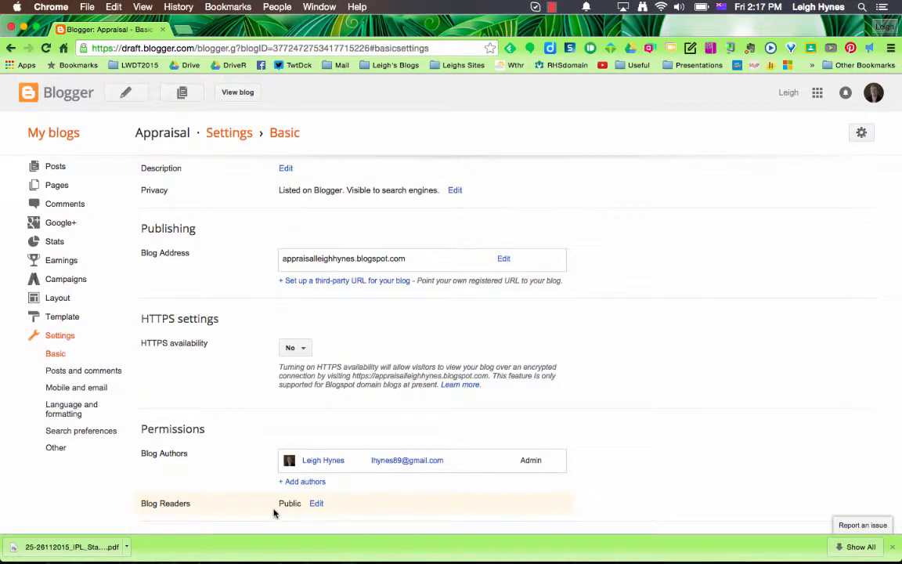
left_click(316, 507)
scroll(316, 509, "down", 2)
scroll(315, 509, "down", 2)
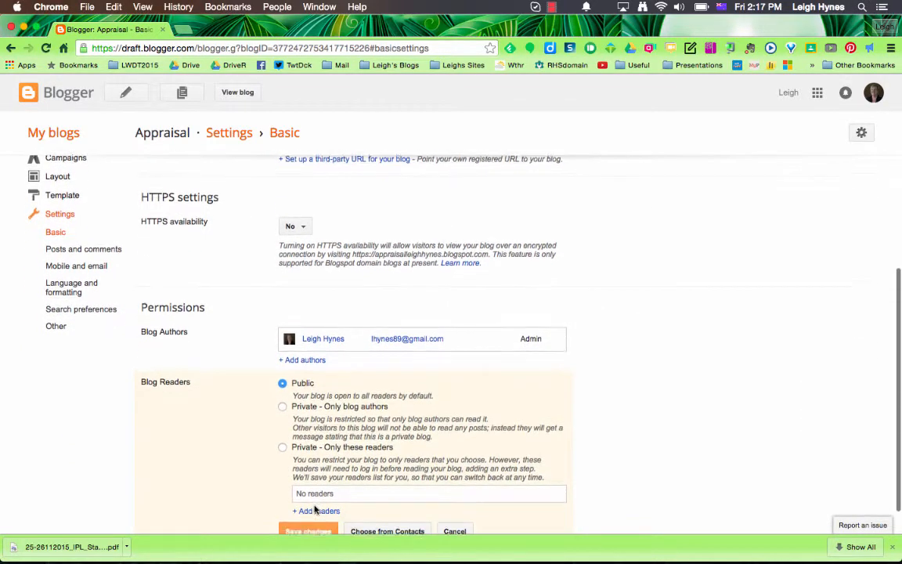
scroll(315, 507, "down", 1)
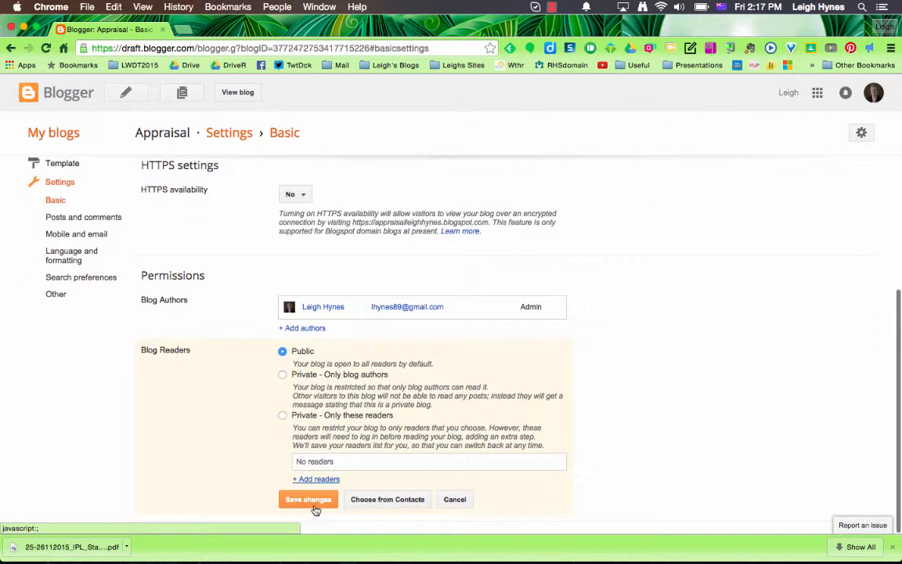
left_click(284, 376)
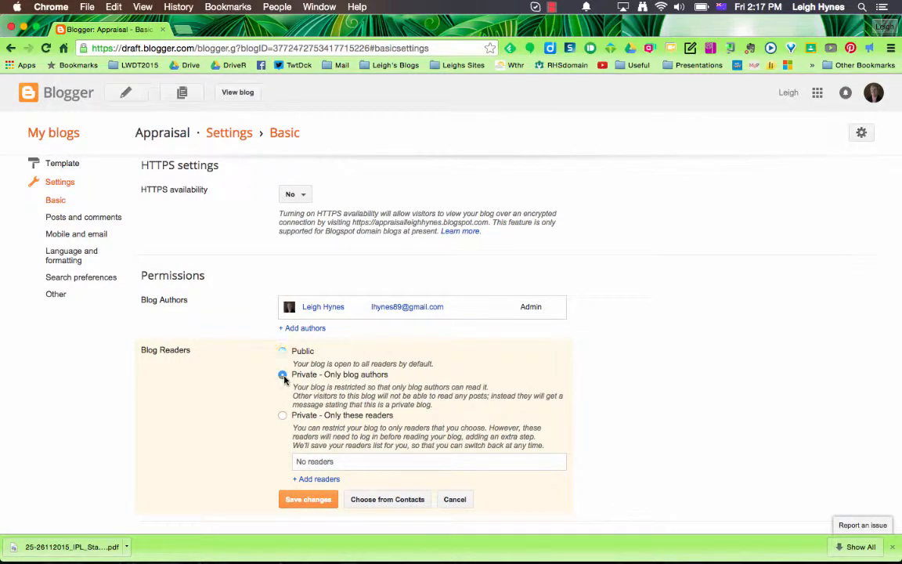
left_click(282, 417)
left_click(317, 479)
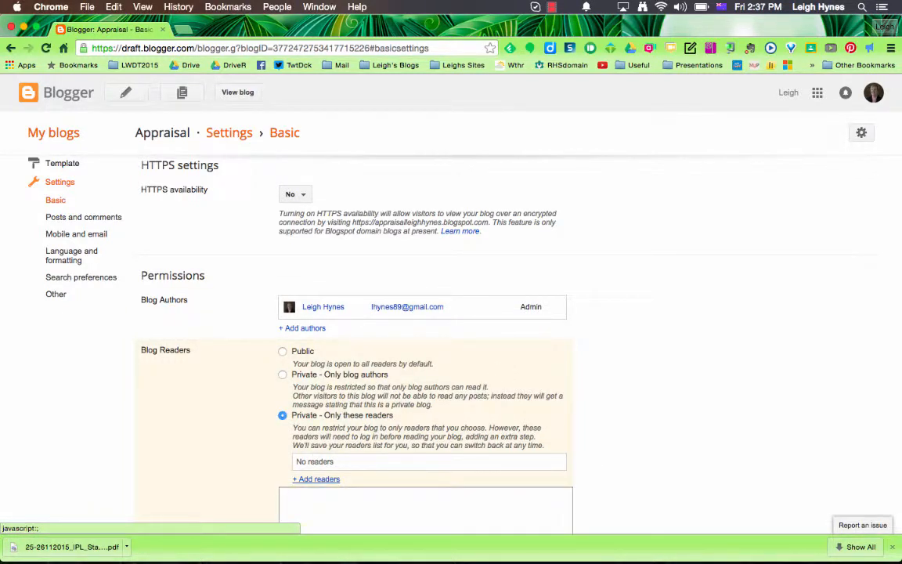
left_click(314, 500)
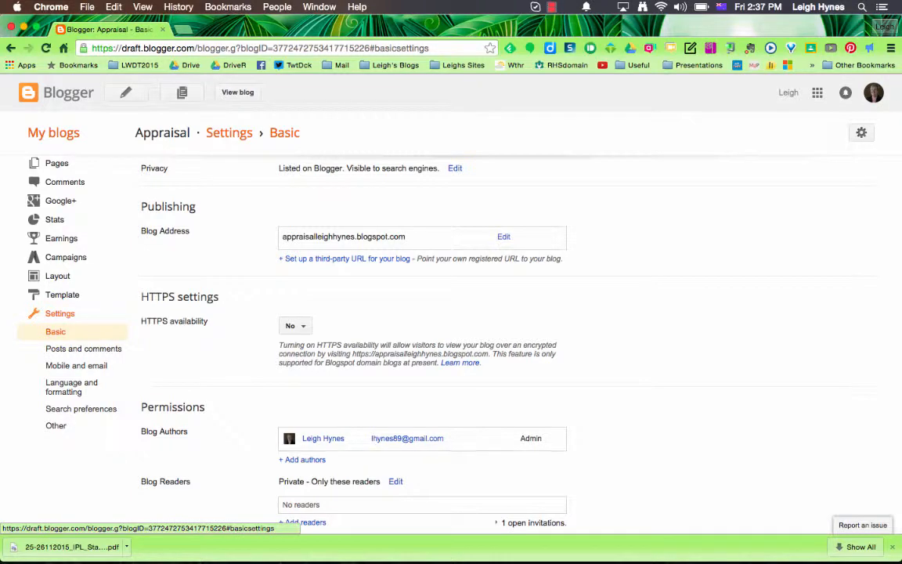
Let anyone comment and always moderate comments, sending moderation requests to the moderator's e-mail address.
left_click(83, 348)
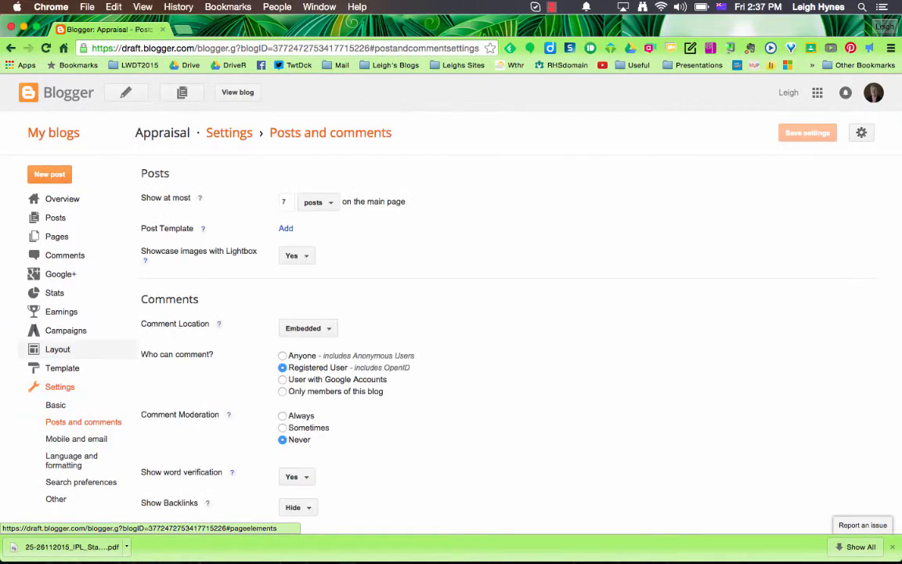
scroll(433, 325, "down", 1)
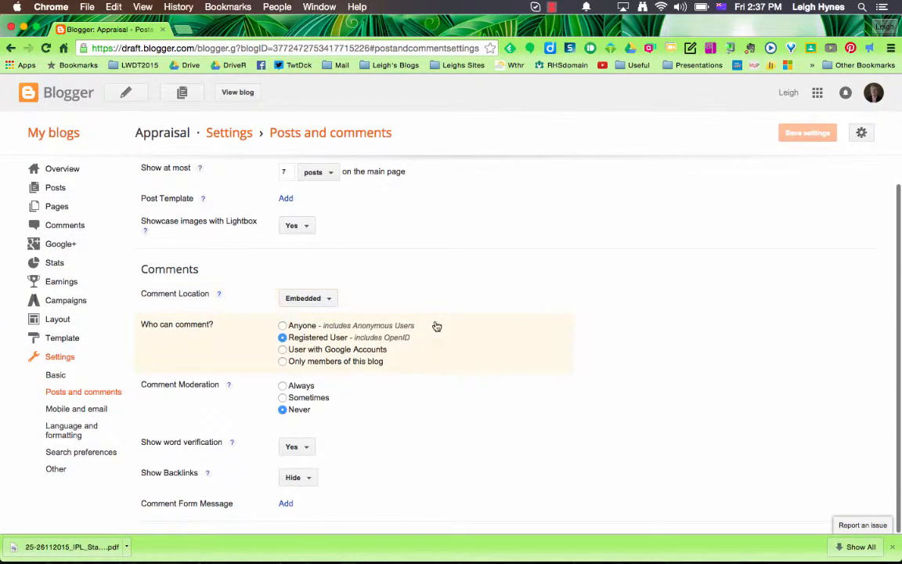
left_click(282, 326)
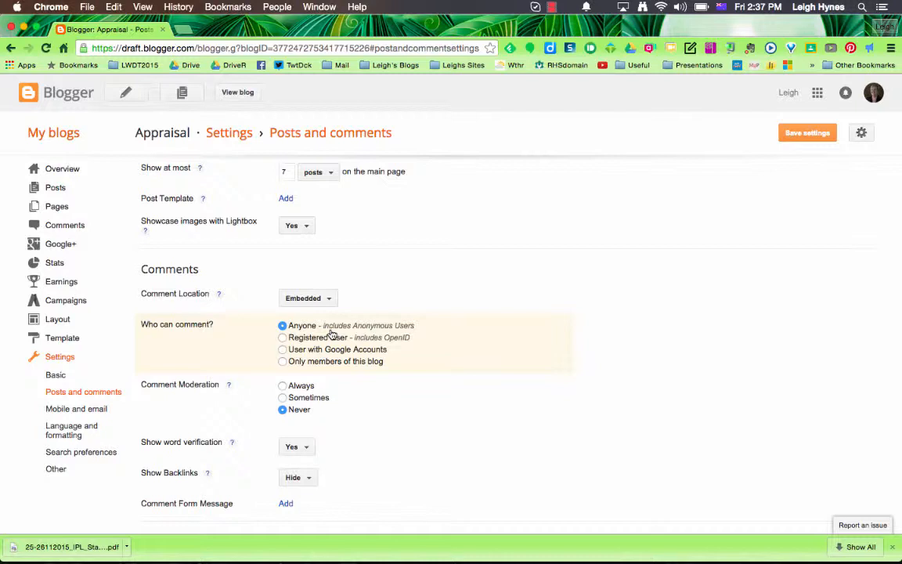
left_click(282, 386)
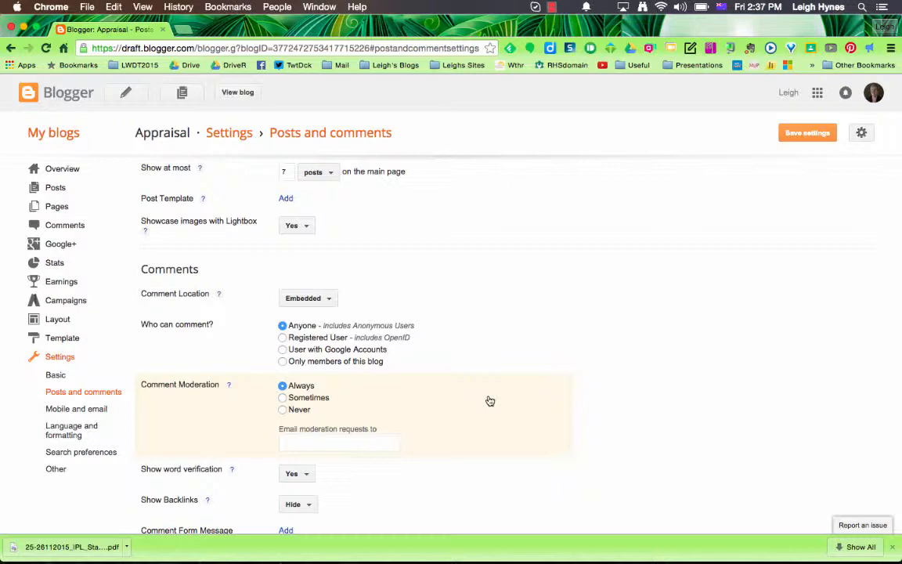
left_click(321, 445)
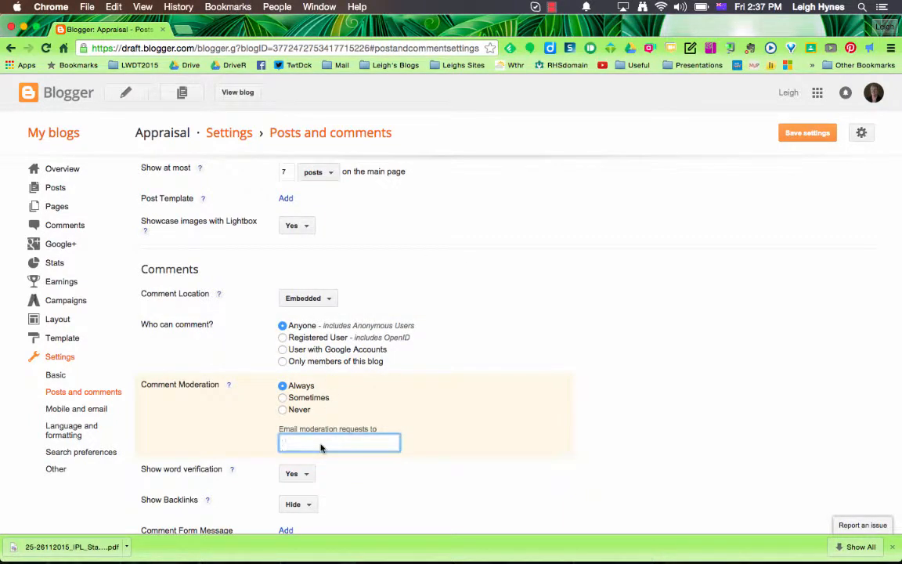
Set word verification to No and save the posts and comments settings.
left_click(297, 474)
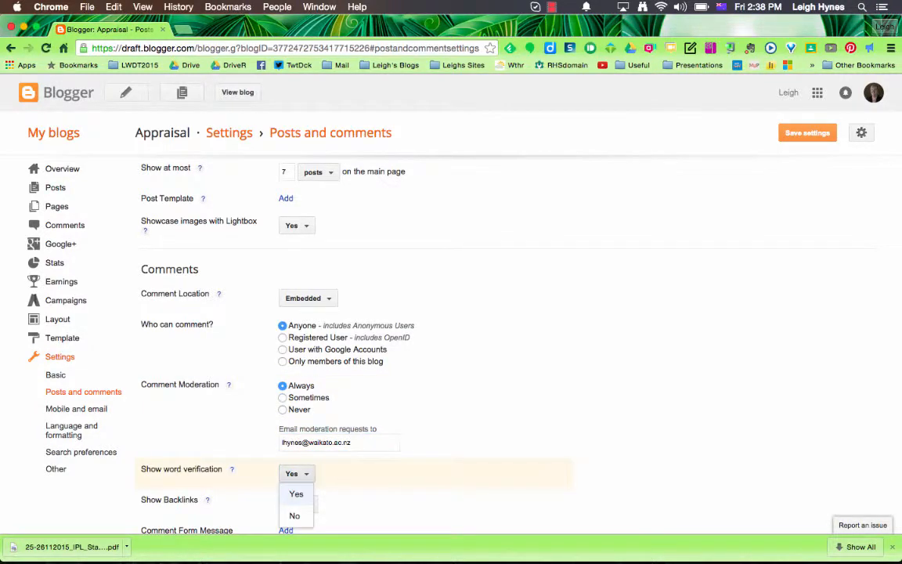
left_click(295, 515)
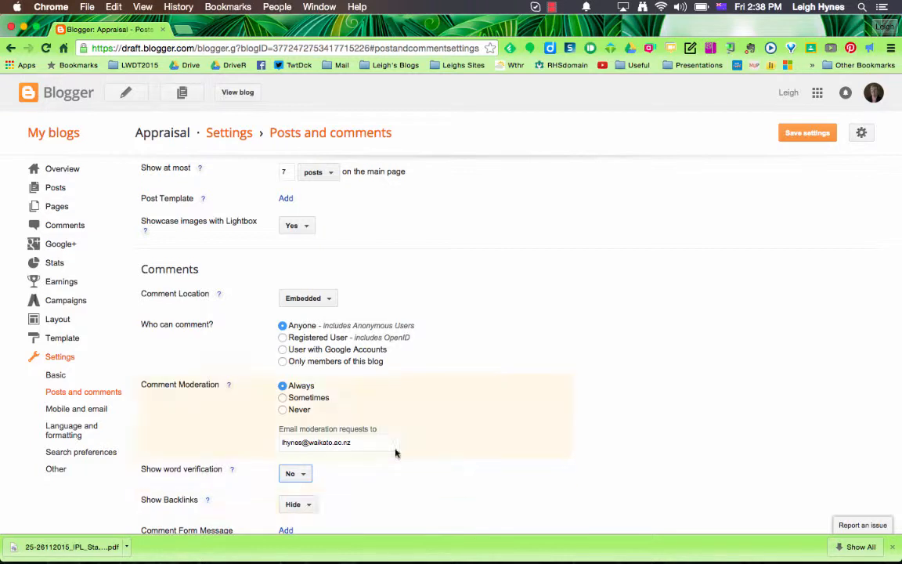
scroll(396, 453, "down", 1)
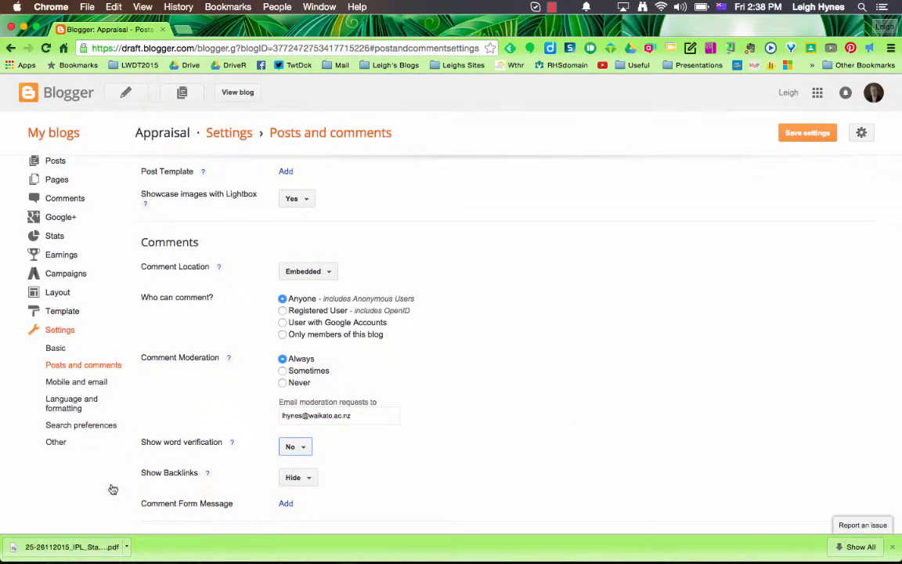
scroll(265, 210, "up", 1)
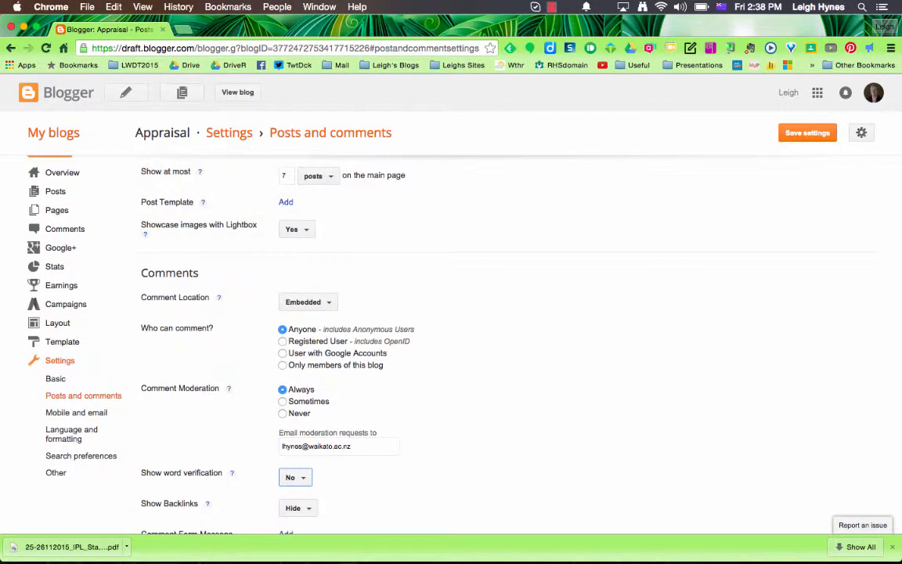
left_click(807, 133)
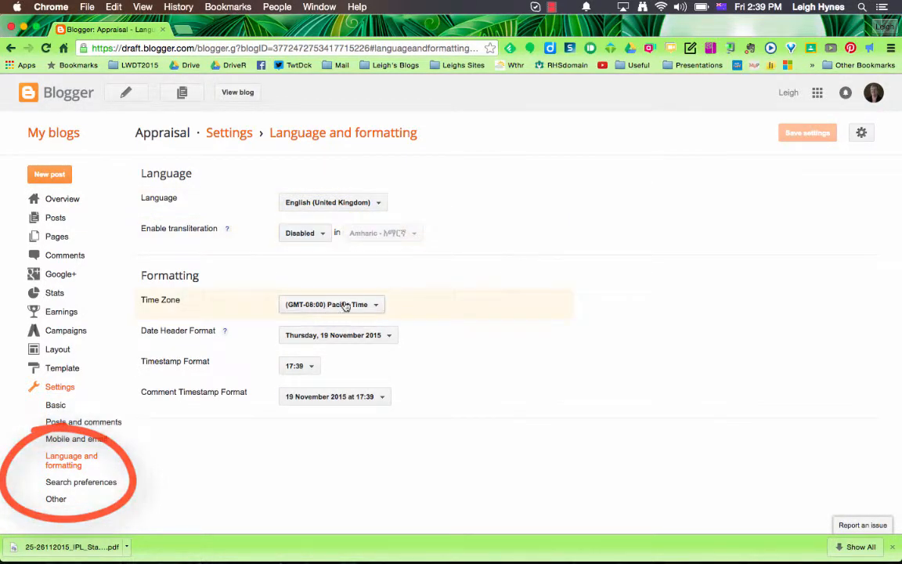
Choose (GMT+12:00) Auckland as the blog's time zone.
left_click(377, 308)
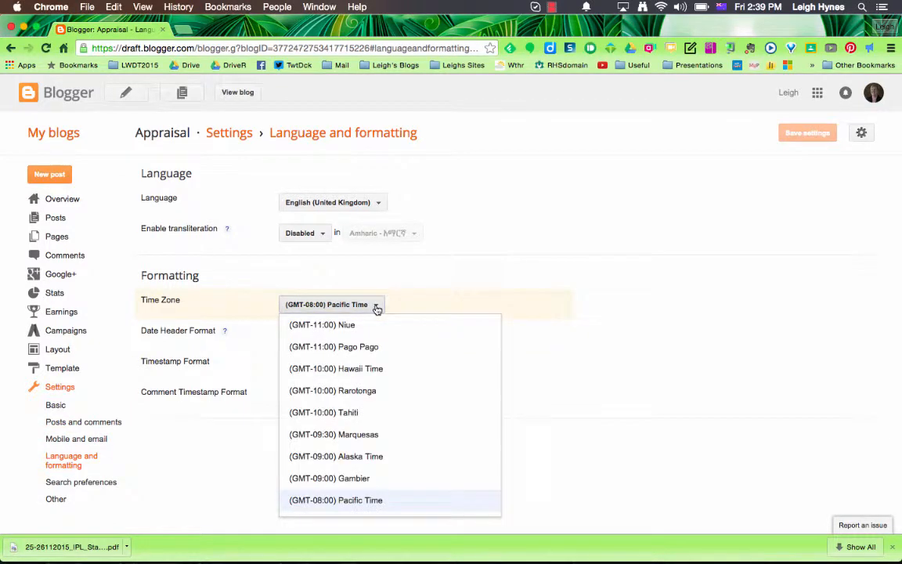
scroll(359, 368, "down", 15)
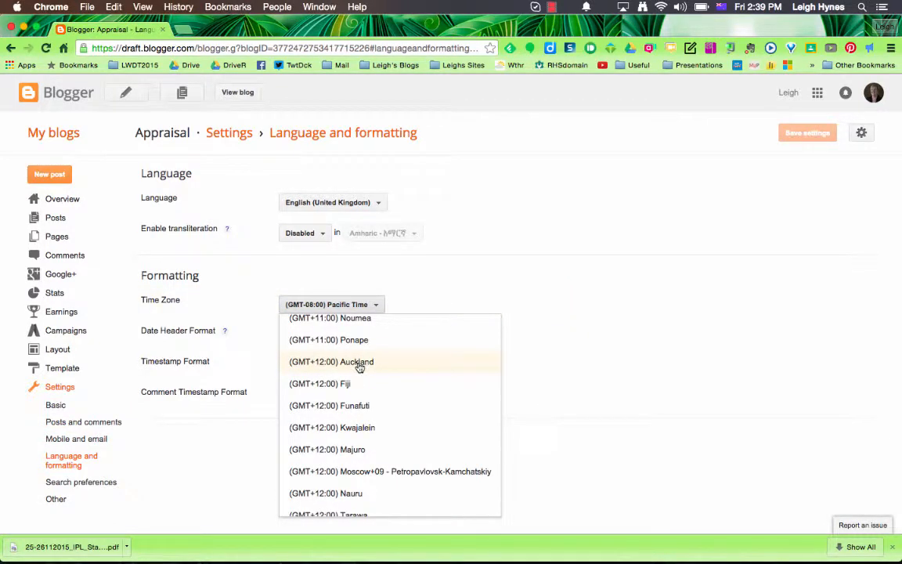
left_click(359, 362)
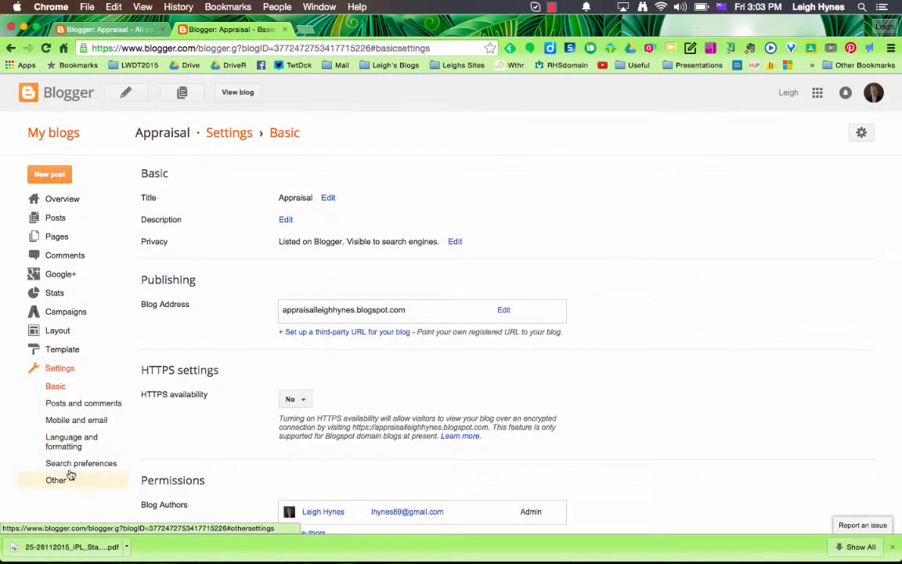
Customise the template and pick a green suggested theme under Background.
left_click(68, 353)
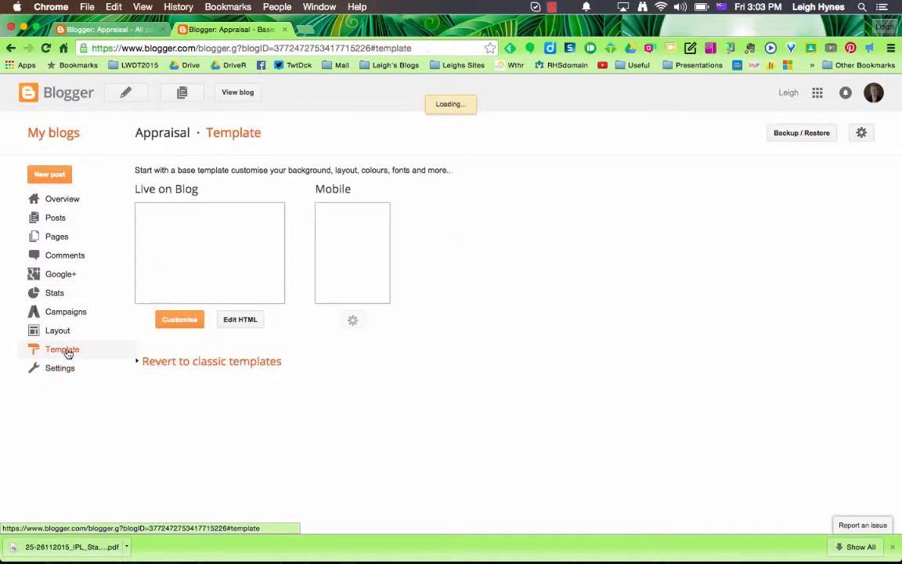
left_click(176, 325)
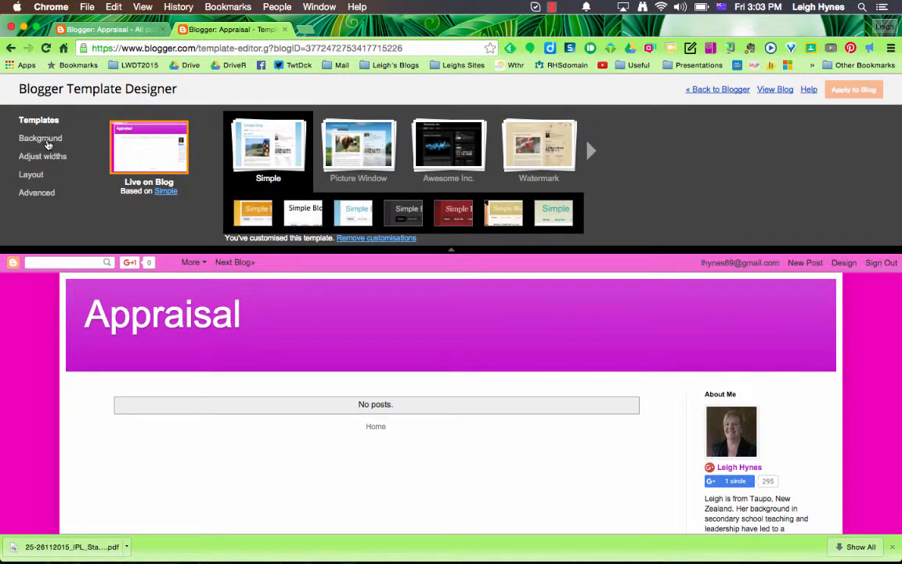
left_click(47, 141)
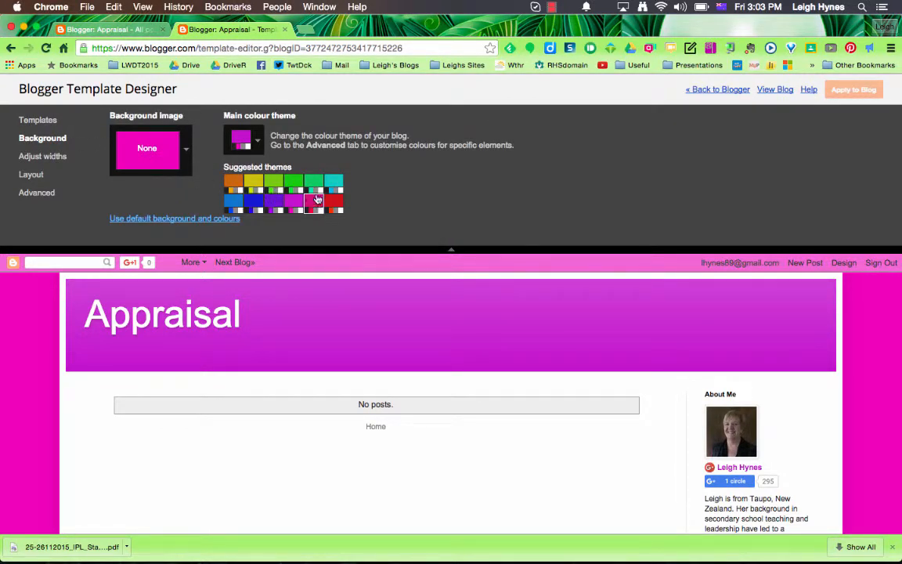
left_click(315, 185)
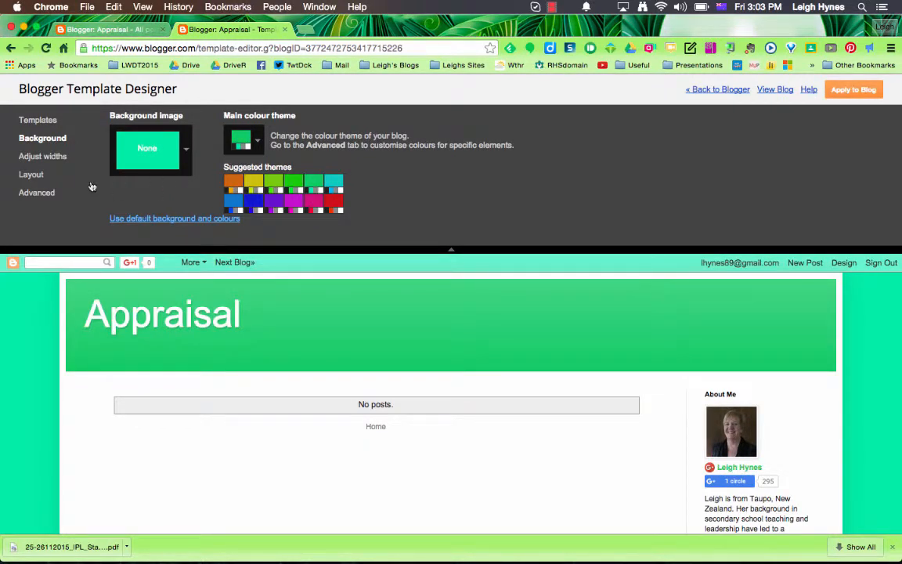
Narrow the entire blog width, widen the right sidebar, and review the Layout options.
left_click(58, 158)
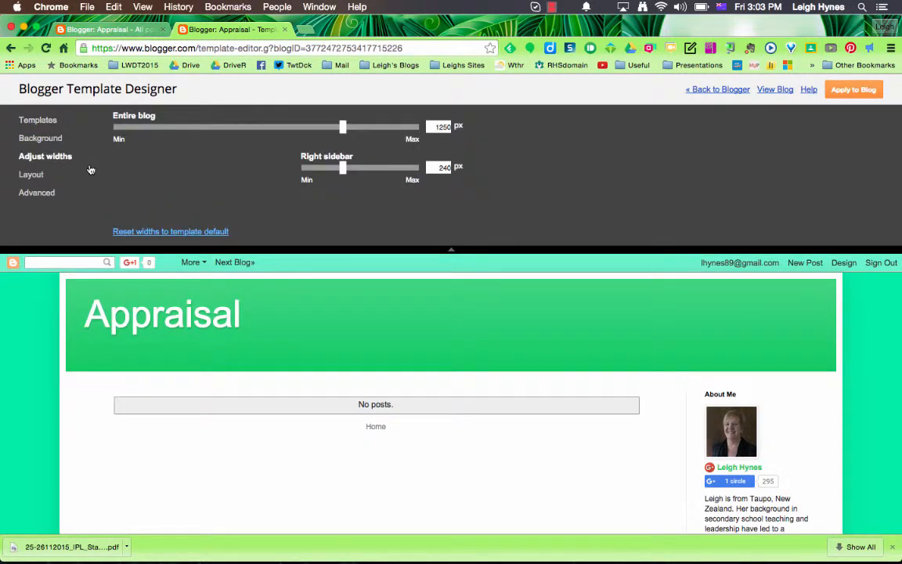
left_click_drag(342, 130, 280, 137)
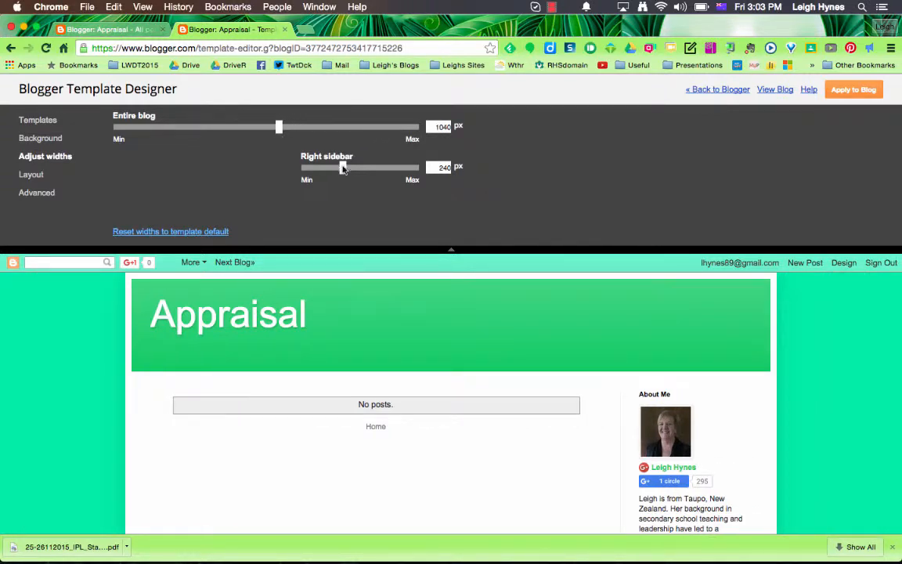
mouse_move(345, 171)
left_mouse_down()
mouse_move(378, 170)
mouse_move(345, 174)
left_mouse_up()
left_click(32, 176)
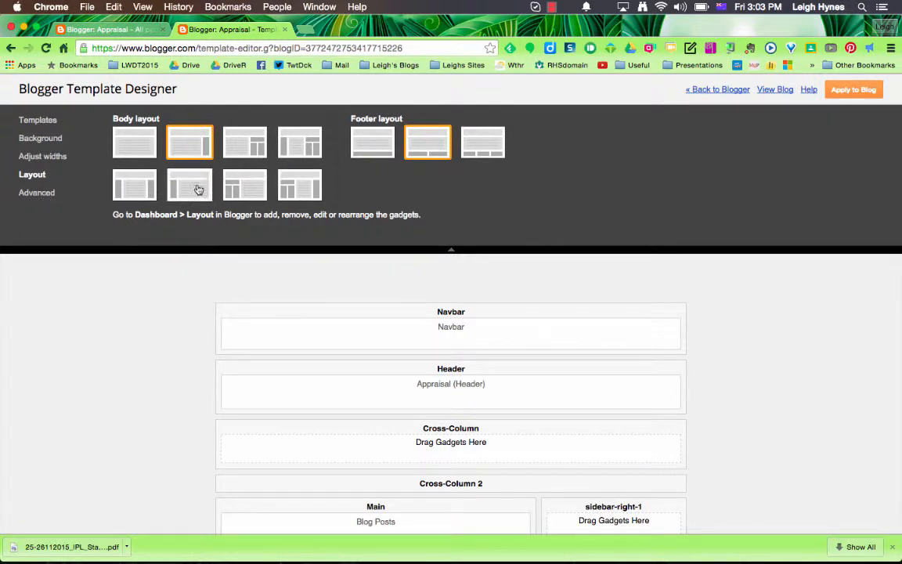
left_click(47, 196)
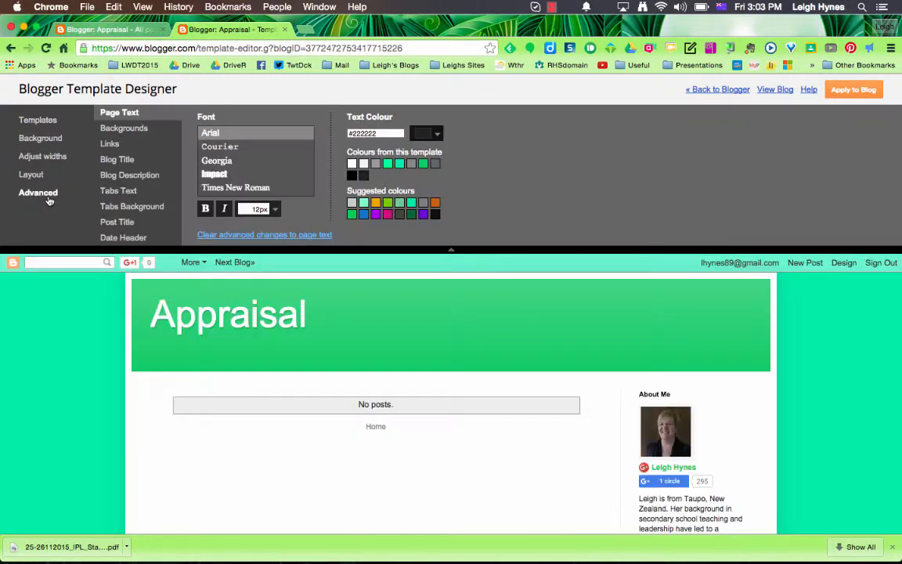
Review the Backgrounds, Links, Blog Title, Blog Description and Tabs Text settings, then apply the template.
left_click(111, 130)
left_click(110, 146)
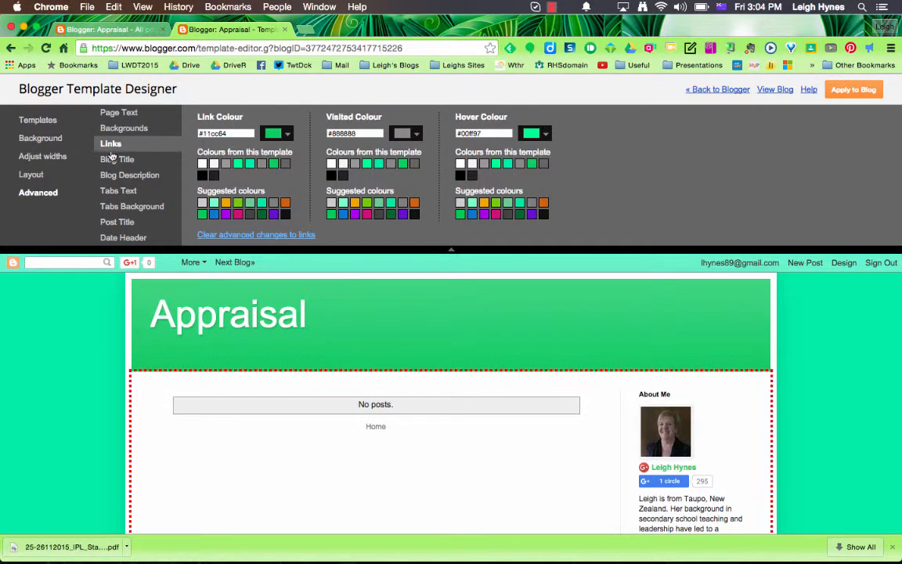
left_click(123, 163)
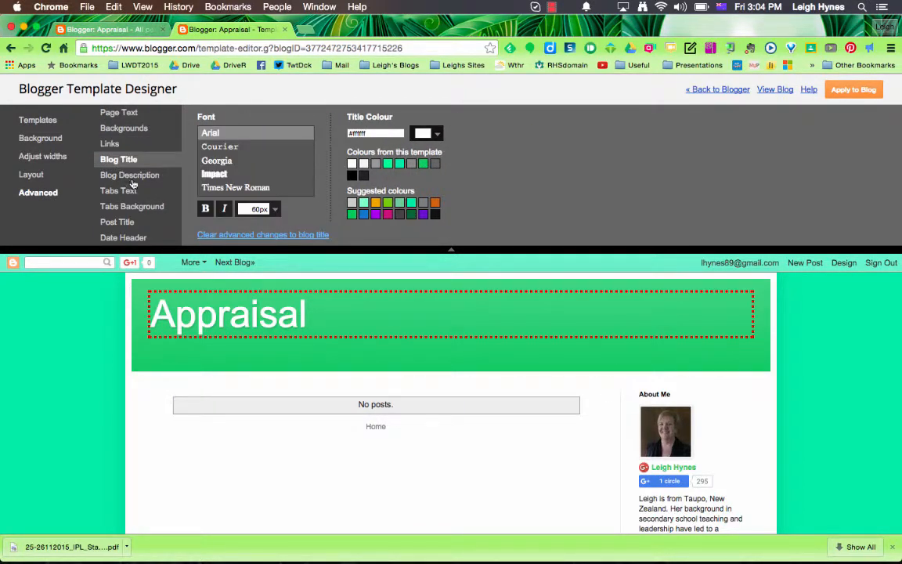
left_click(130, 177)
left_click(131, 195)
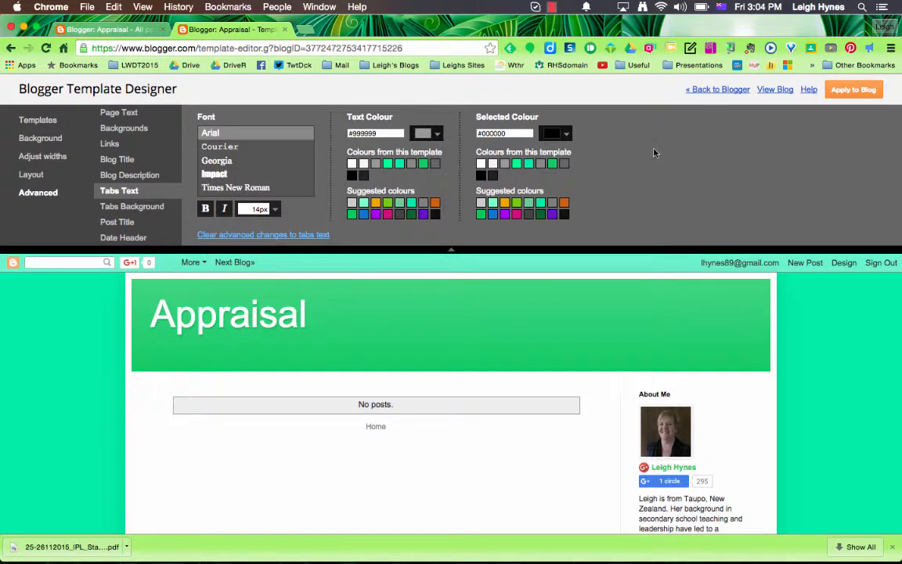
left_click(853, 91)
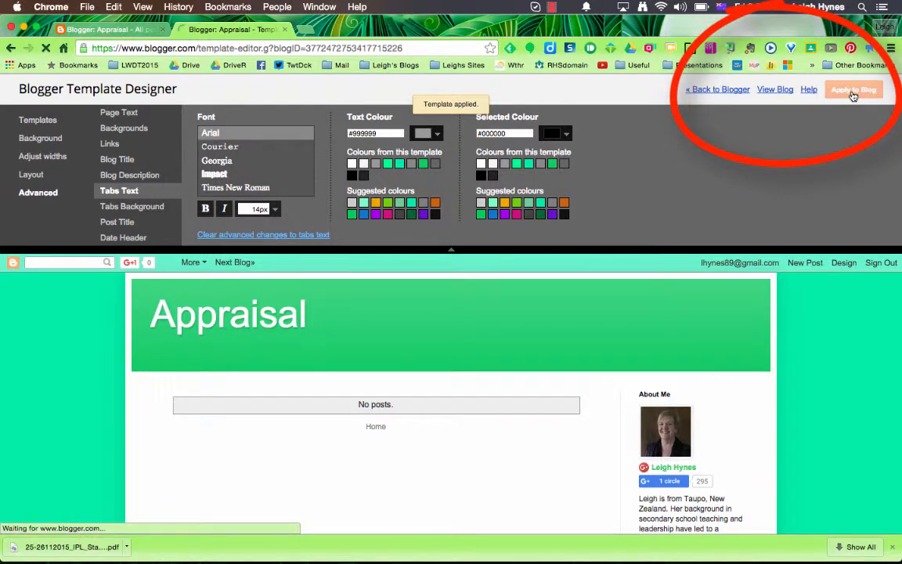
Go back to the Blogger dashboard and start a new post.
left_click(719, 90)
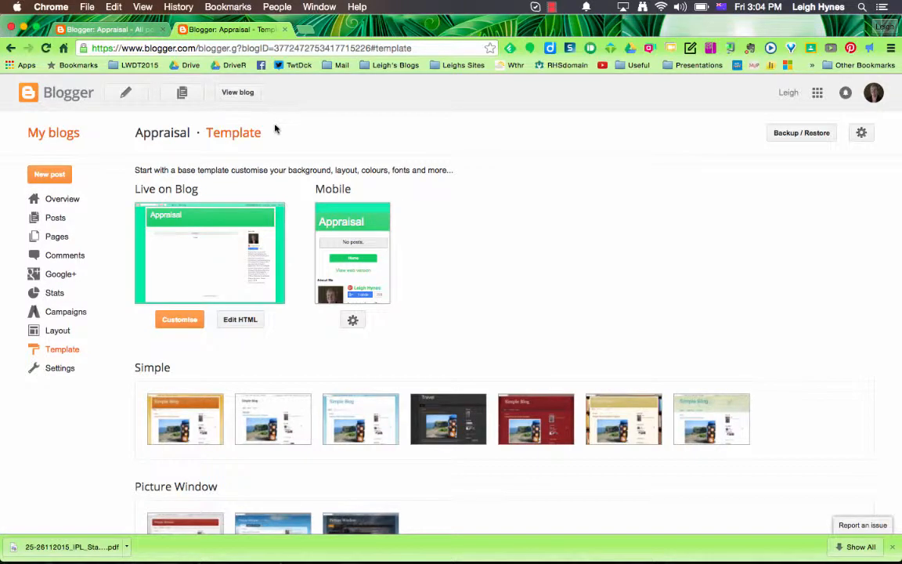
left_click(125, 95)
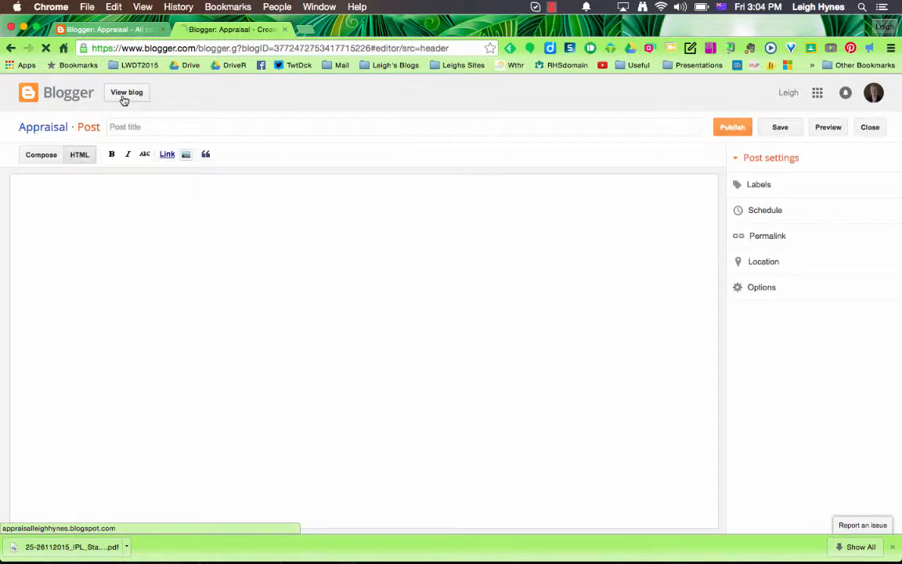
In Compose mode, title the post 'First post', write 'Something' in the body, and start inserting an image.
left_click(43, 156)
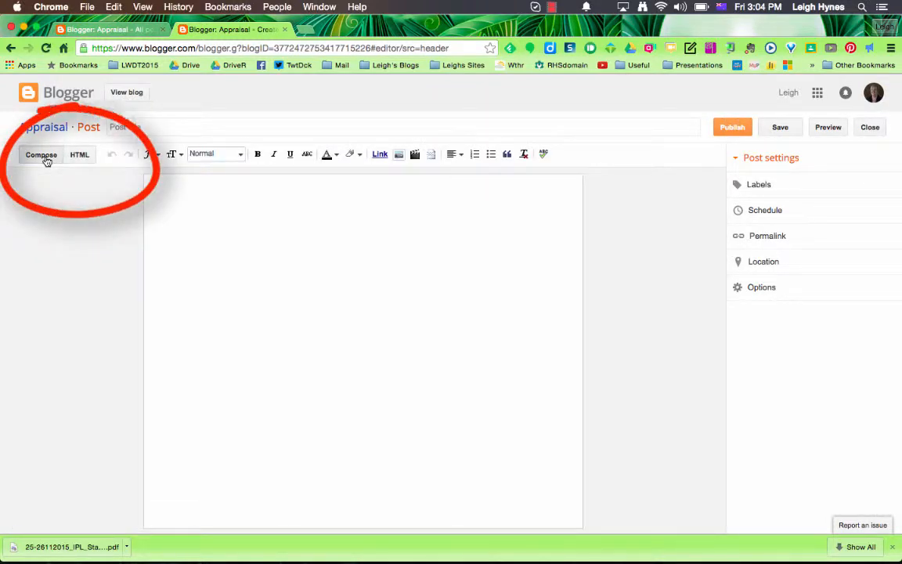
left_click(122, 128)
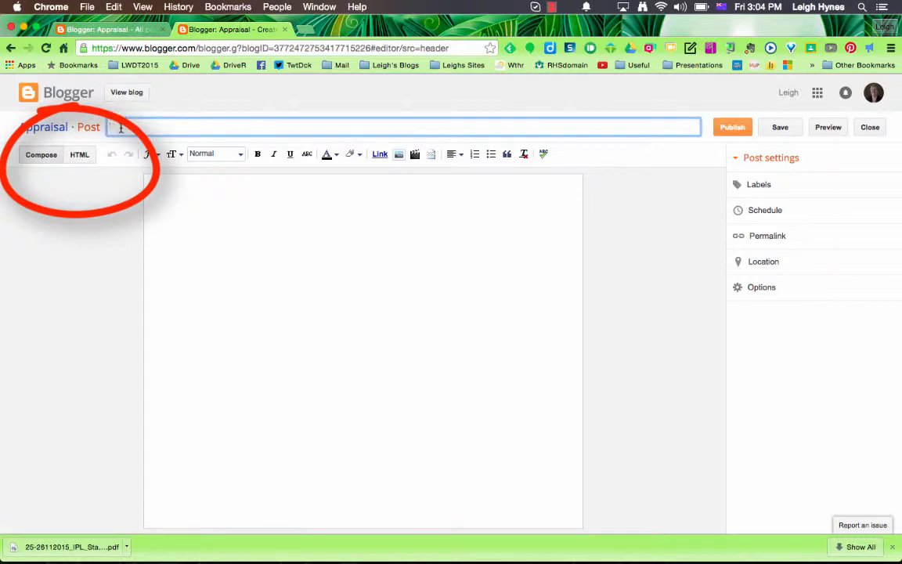
type("First post")
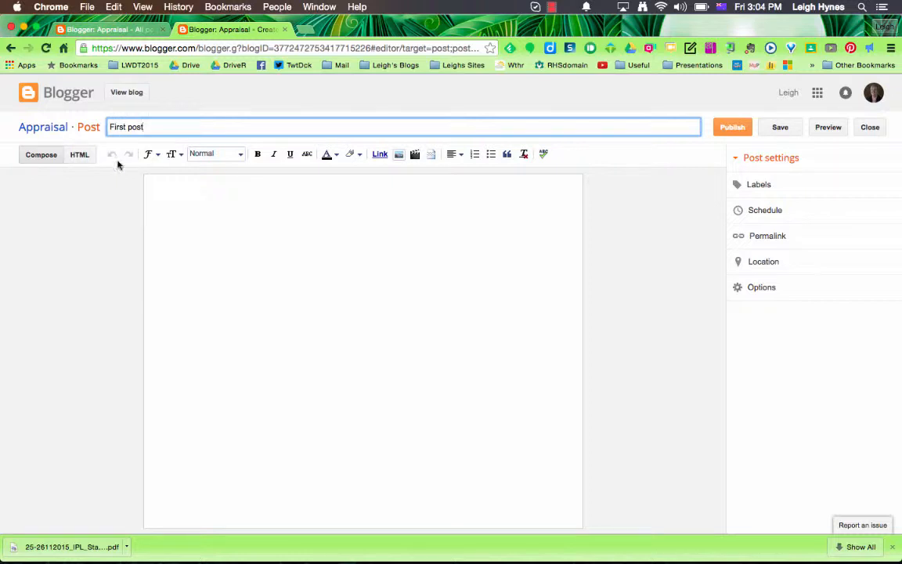
left_click(192, 194)
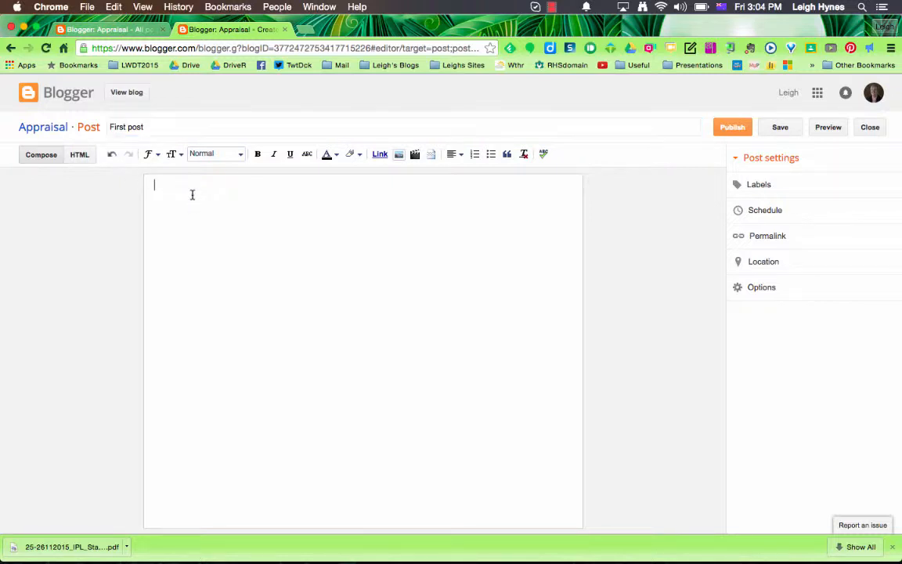
type("Something")
left_click(398, 156)
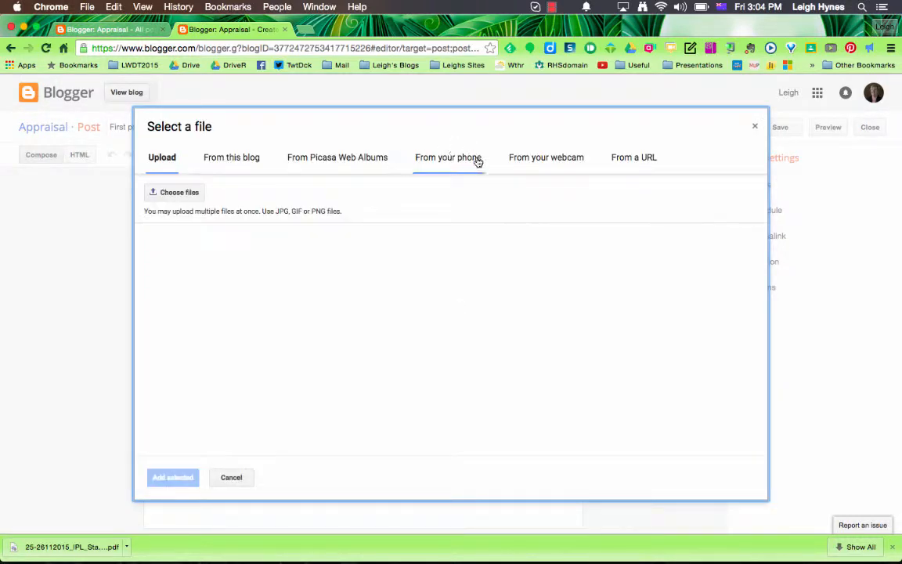
Upload 'Screen Shot 2015-11-20 at 1.12.13 PM' and add it to the post.
left_click(173, 193)
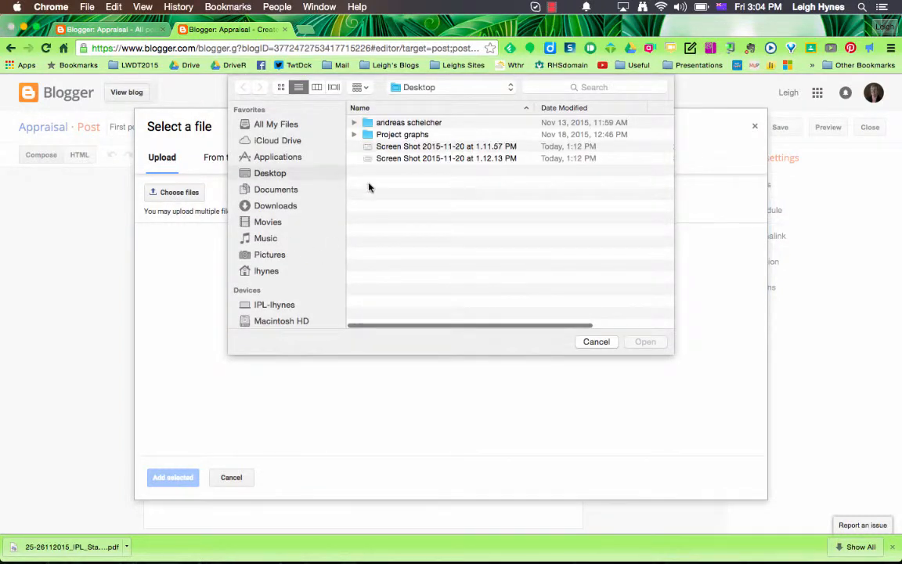
left_click(390, 160)
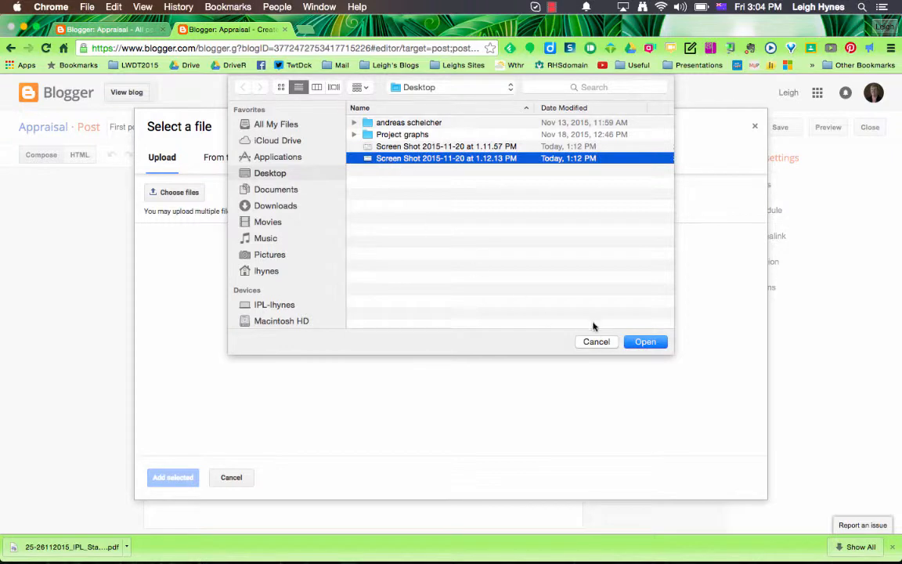
left_click(661, 344)
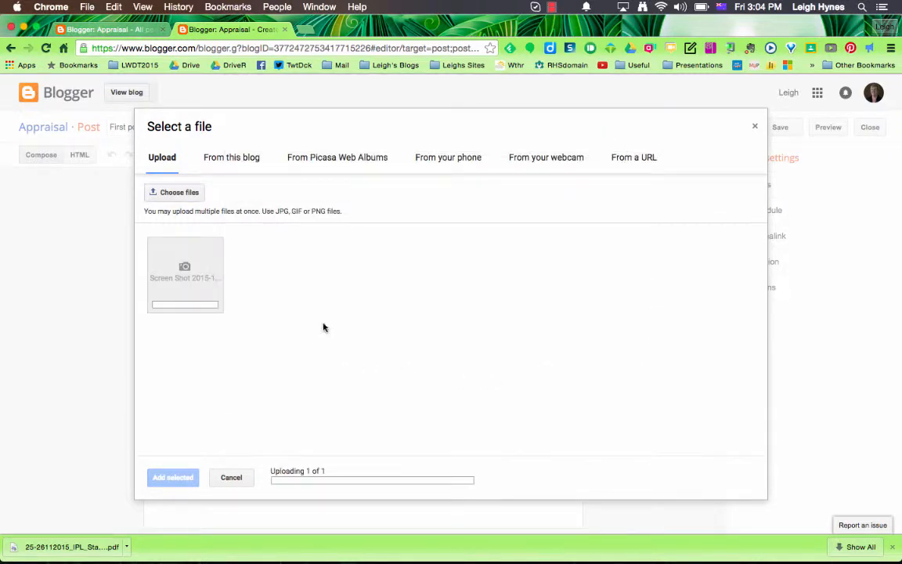
left_click(188, 288)
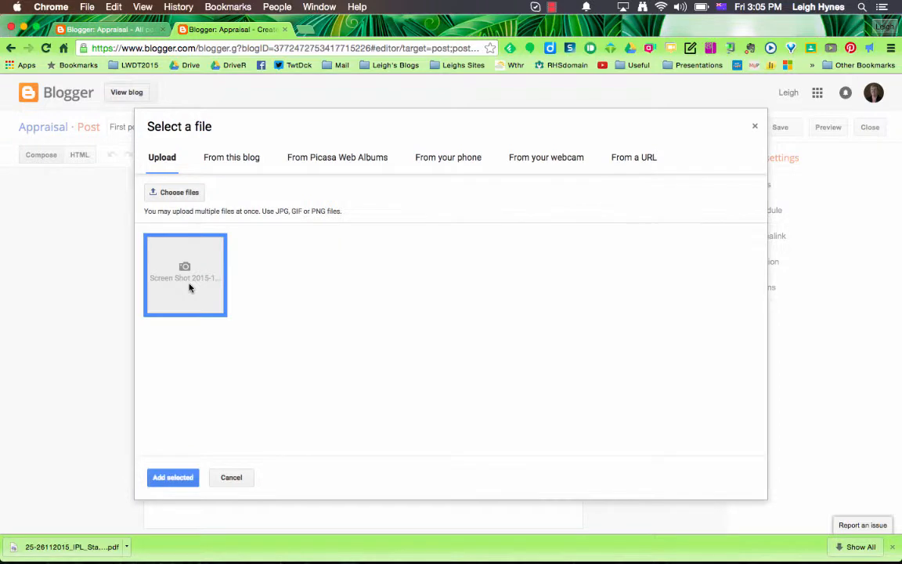
left_click(173, 478)
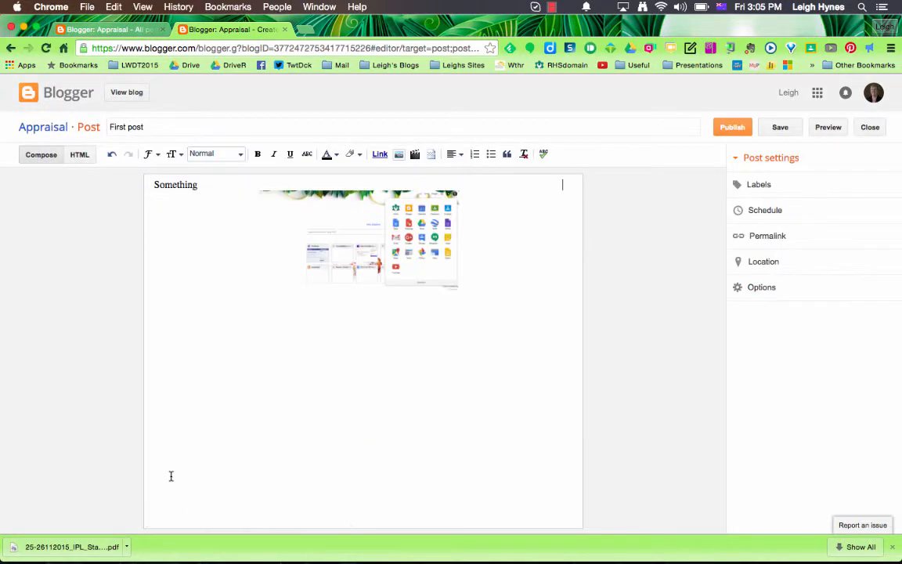
Make the screenshot Large and align it to the left.
left_click(356, 269)
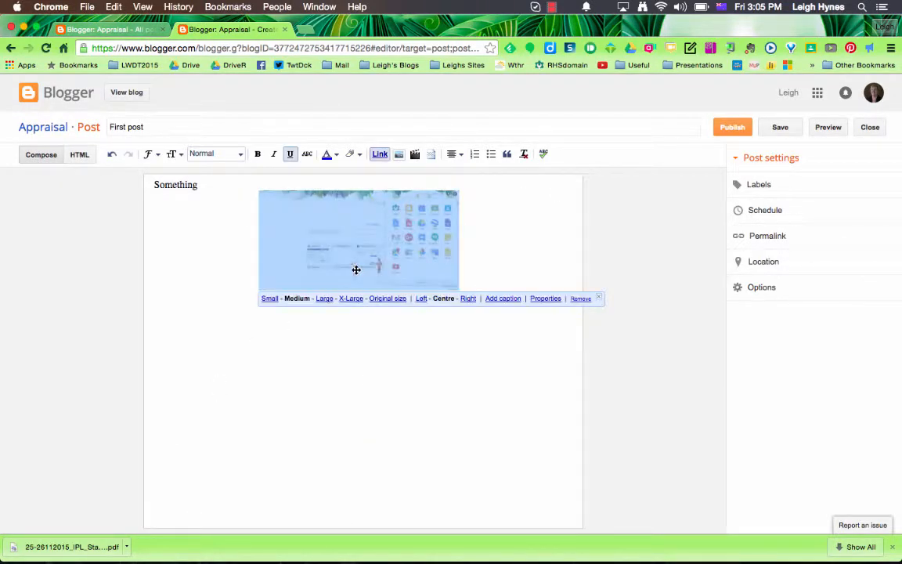
left_click(270, 301)
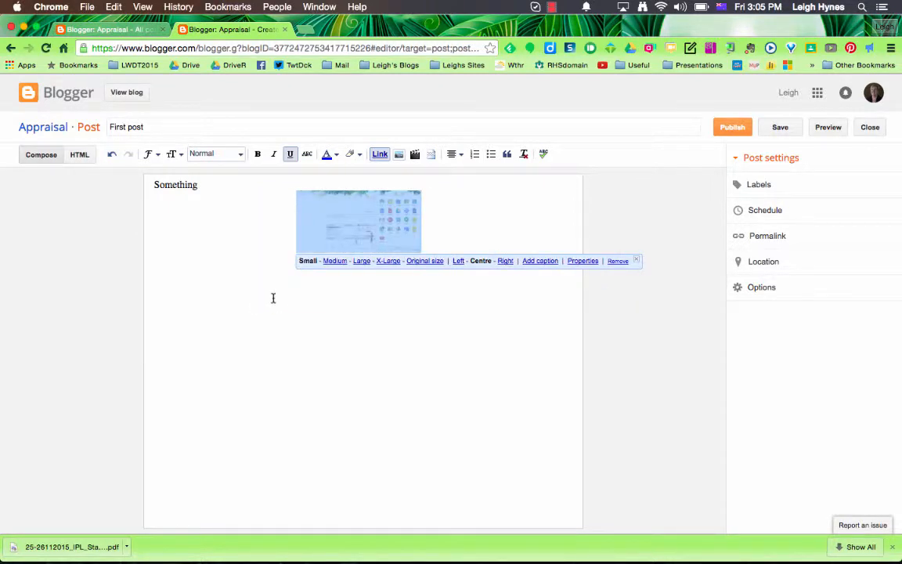
left_click(338, 261)
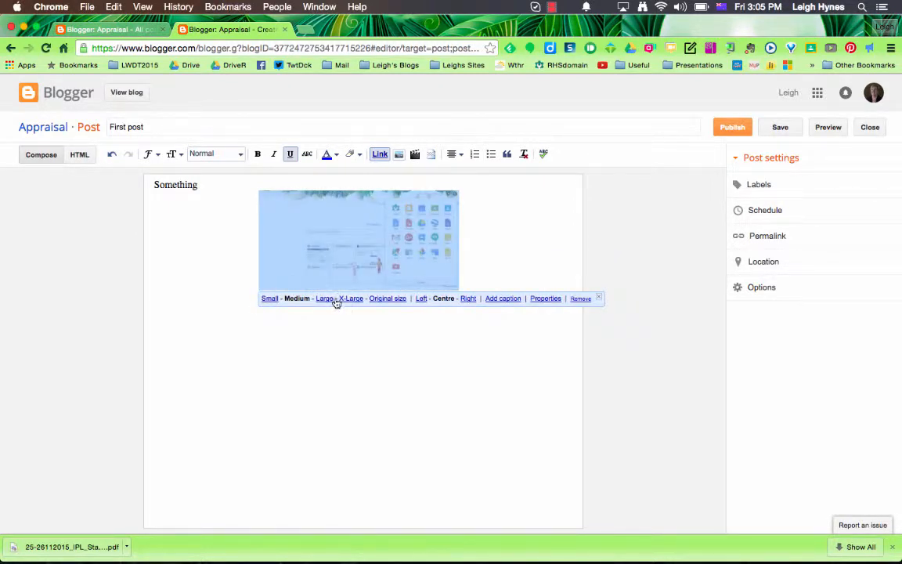
left_click(325, 298)
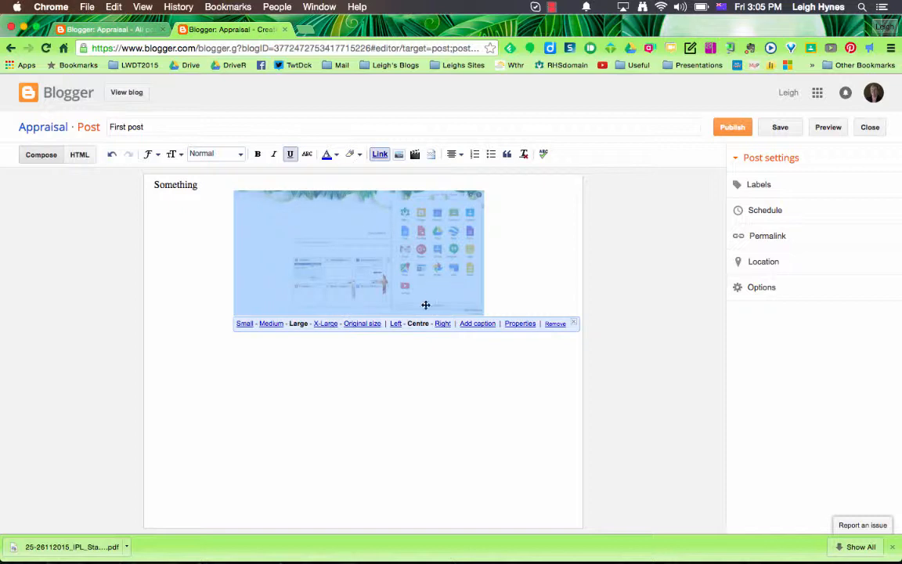
left_click(397, 325)
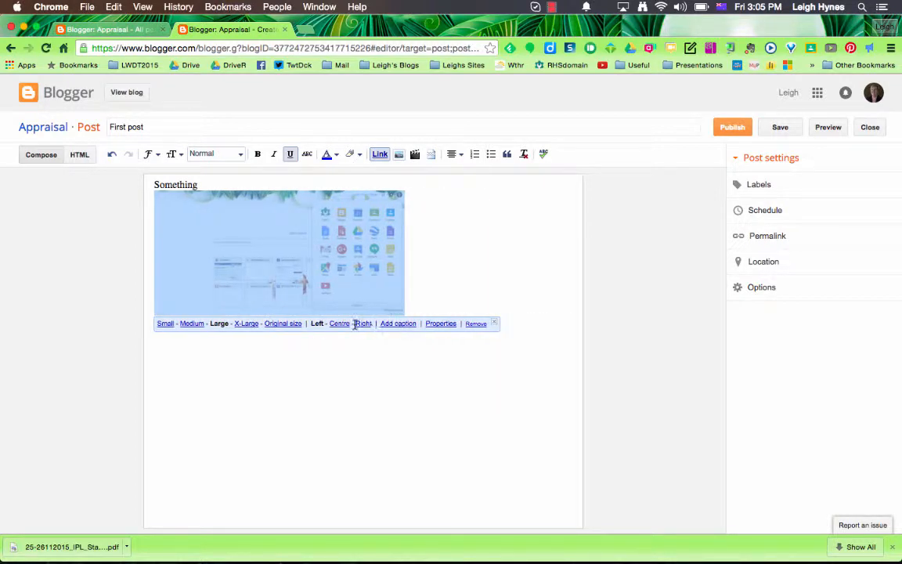
Type 'more' beside the image and publish the post.
left_click(420, 300)
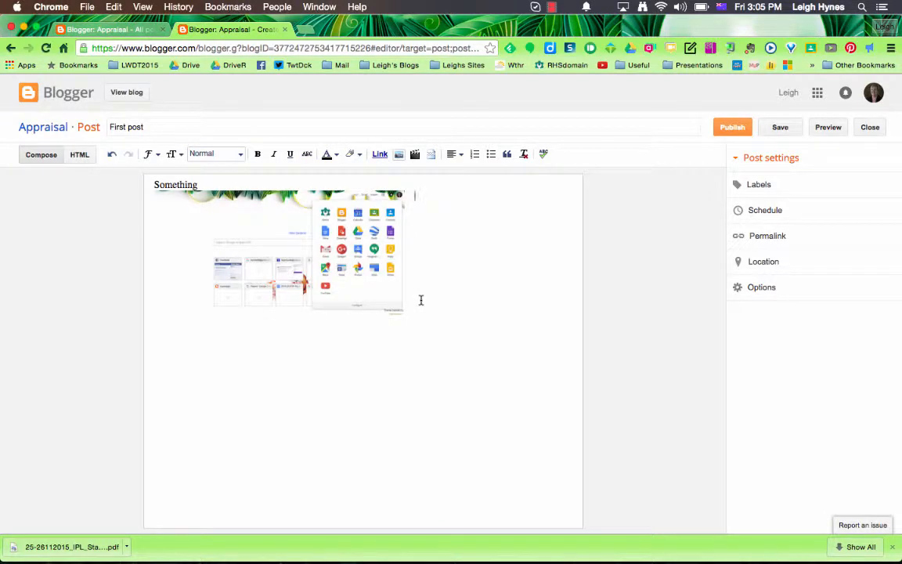
type("more somethings")
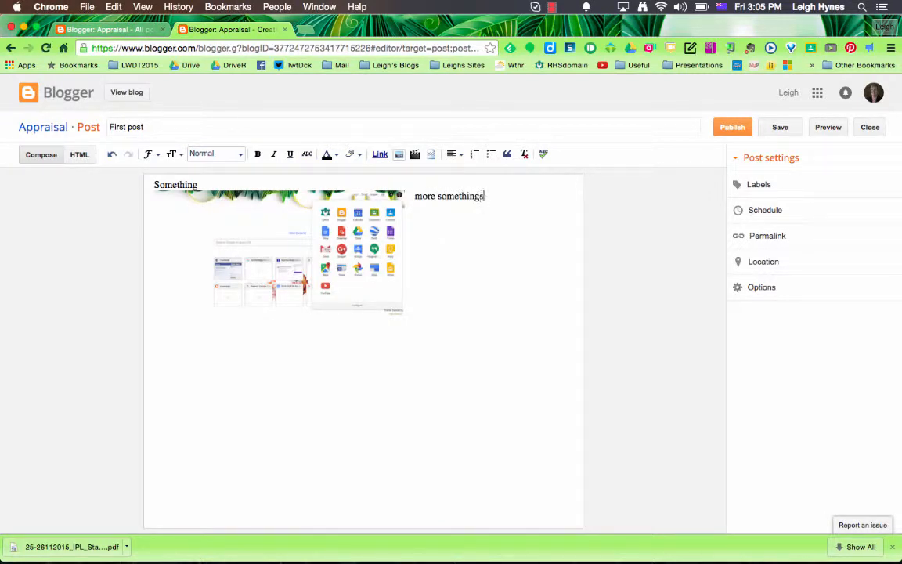
left_click(729, 129)
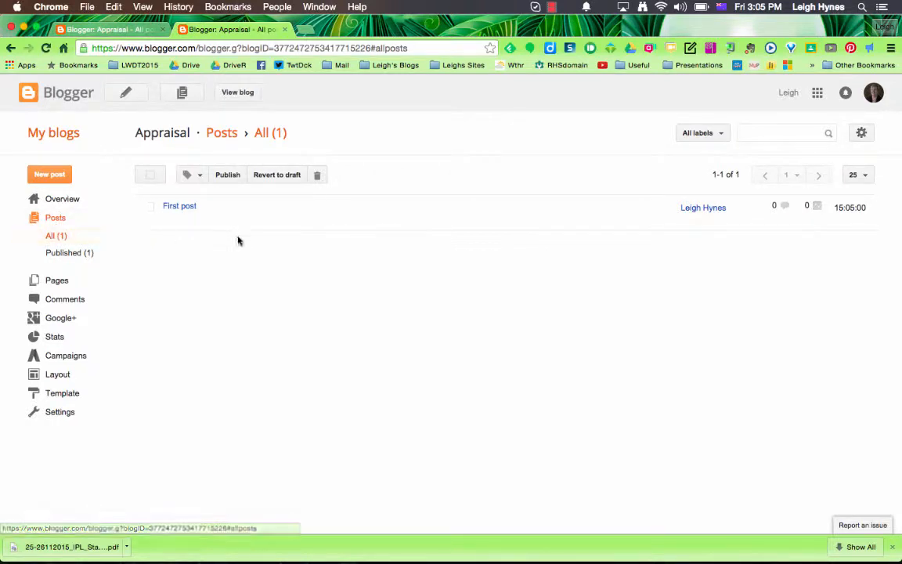
View the live Appraisal blog to check First post, then go to its Design template page.
left_click(238, 95)
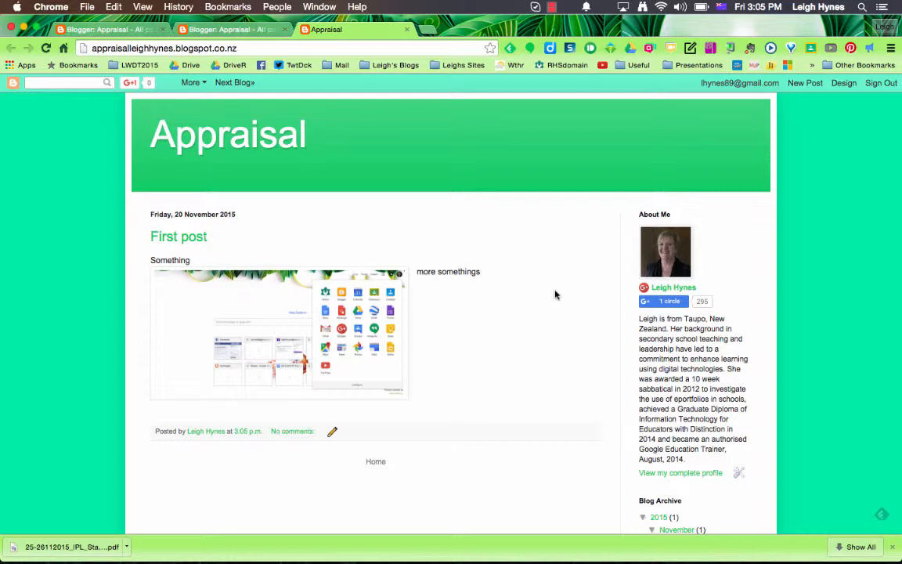
left_click(845, 86)
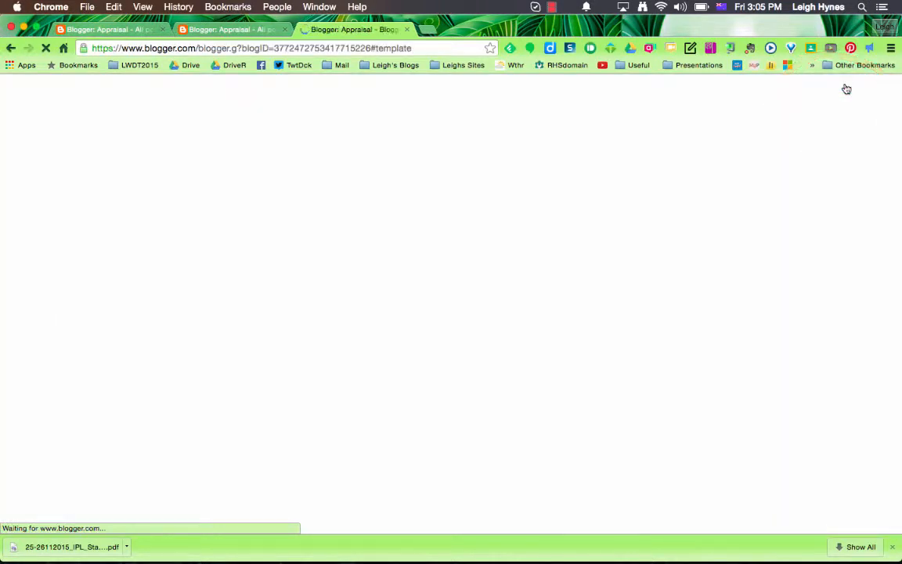